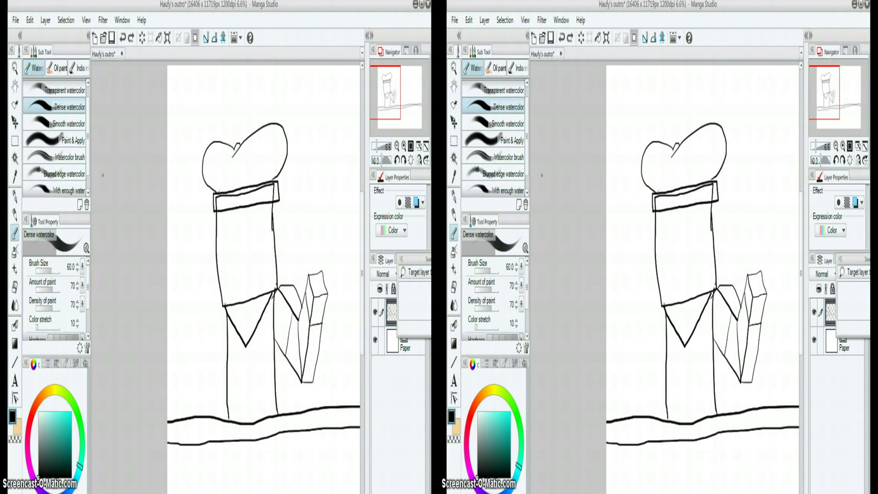
- Draw the chef's second arm bent down to the counter, plus a wavy moustache with a small mouth beneath it
mouse_move(226, 307)
left_mouse_down()
mouse_move(202, 363)
mouse_move(229, 414)
left_mouse_up()
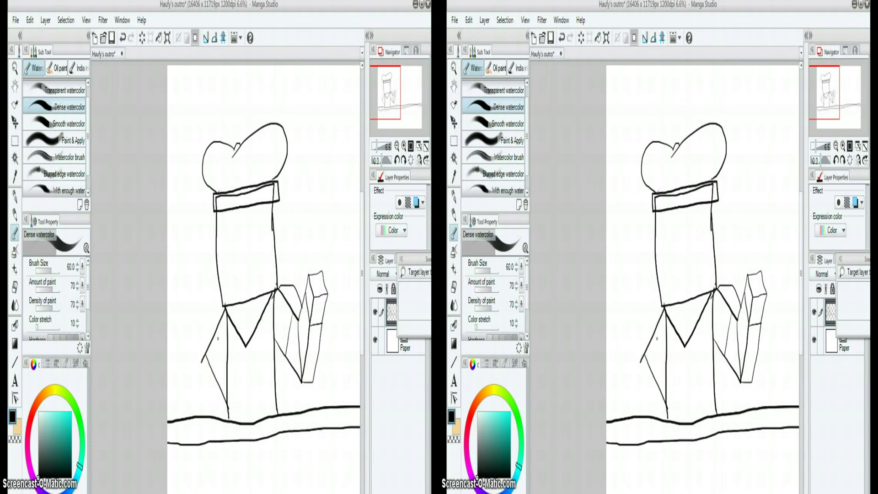
mouse_move(218, 290)
left_mouse_down()
mouse_move(189, 349)
mouse_move(207, 407)
left_mouse_up()
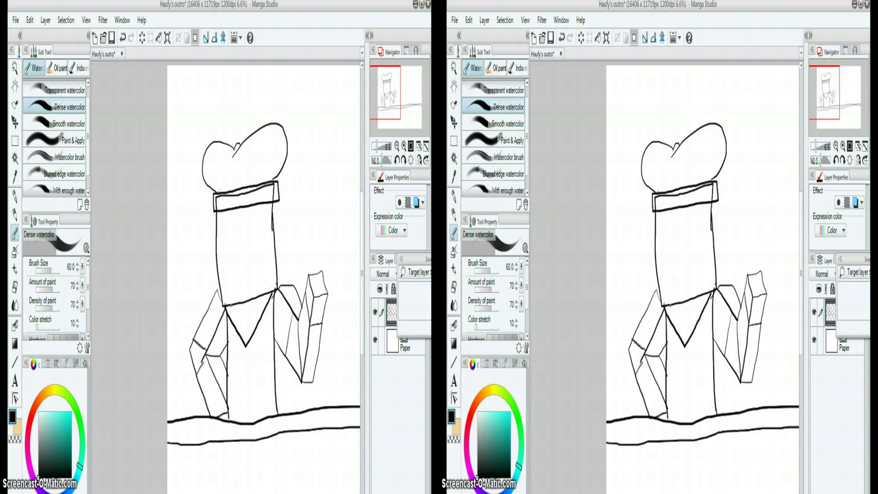
mouse_move(241, 269)
left_mouse_down()
mouse_move(215, 291)
mouse_move(225, 299)
mouse_move(248, 265)
mouse_move(278, 283)
mouse_move(261, 289)
mouse_move(243, 281)
left_mouse_up()
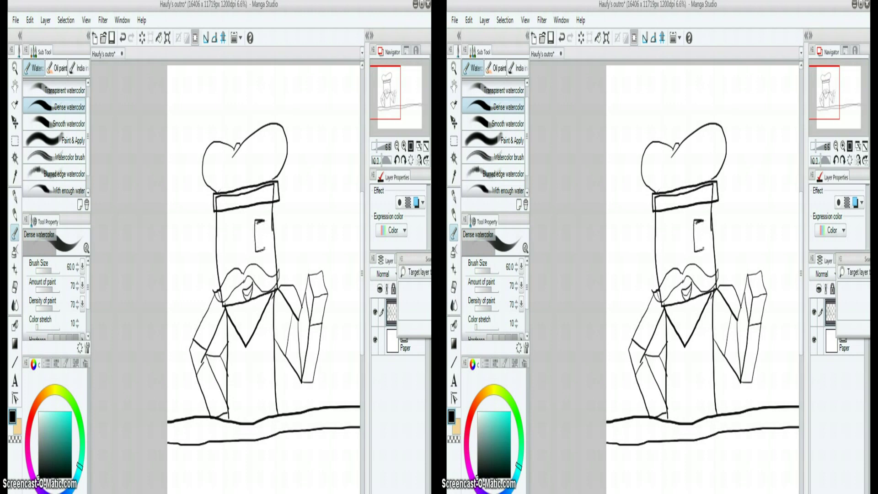
- Undo the unfinished eye outline and redraw the eye nearest the raised arm as a thick rectangular frame with a solid black pupil
key("ctrl+z")
scroll(262, 239, "up", 3)
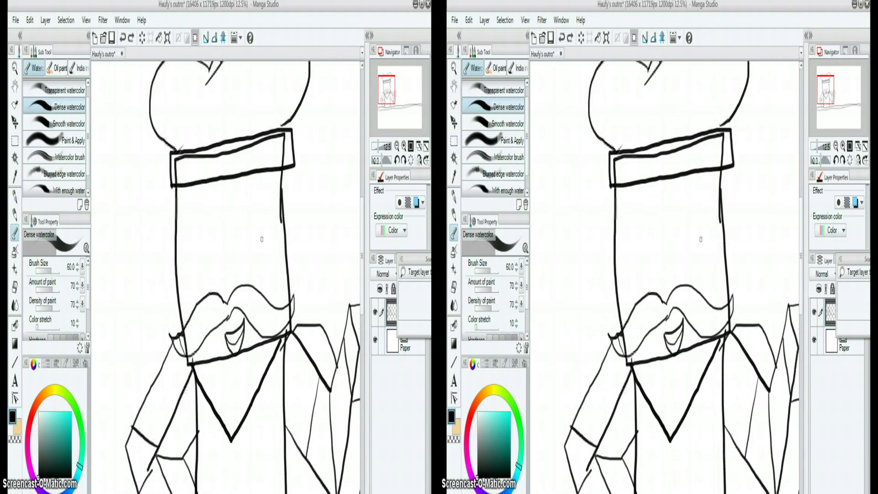
mouse_move(220, 200)
left_mouse_down()
mouse_move(276, 194)
mouse_move(277, 283)
mouse_move(264, 300)
mouse_move(205, 315)
mouse_move(194, 276)
mouse_move(197, 201)
mouse_move(212, 199)
mouse_move(193, 208)
mouse_move(201, 315)
mouse_move(199, 293)
mouse_move(201, 304)
mouse_move(267, 291)
mouse_move(274, 213)
mouse_move(240, 199)
mouse_move(198, 208)
mouse_move(273, 210)
left_mouse_up()
mouse_move(215, 257)
left_mouse_down()
mouse_move(247, 223)
mouse_move(235, 280)
mouse_move(215, 252)
left_mouse_up()
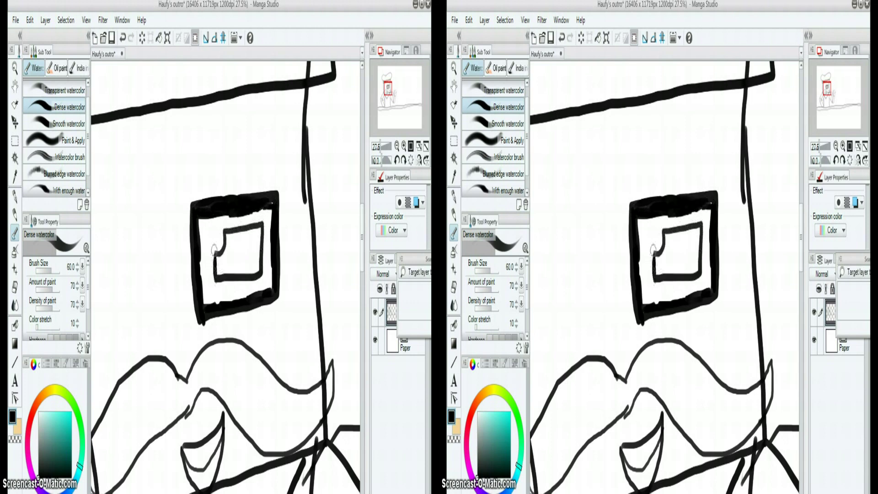
key("g")
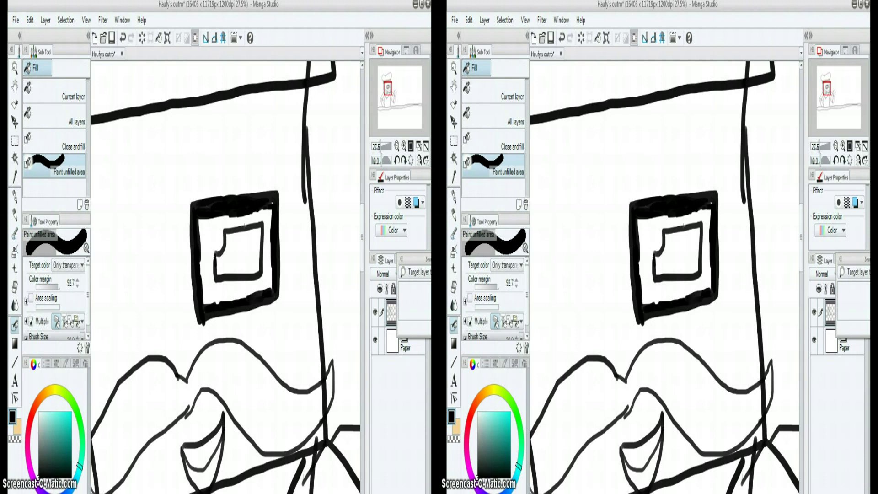
mouse_move(232, 257)
left_mouse_down()
mouse_move(242, 258)
mouse_move(224, 266)
mouse_move(246, 259)
left_mouse_up()
key("b")
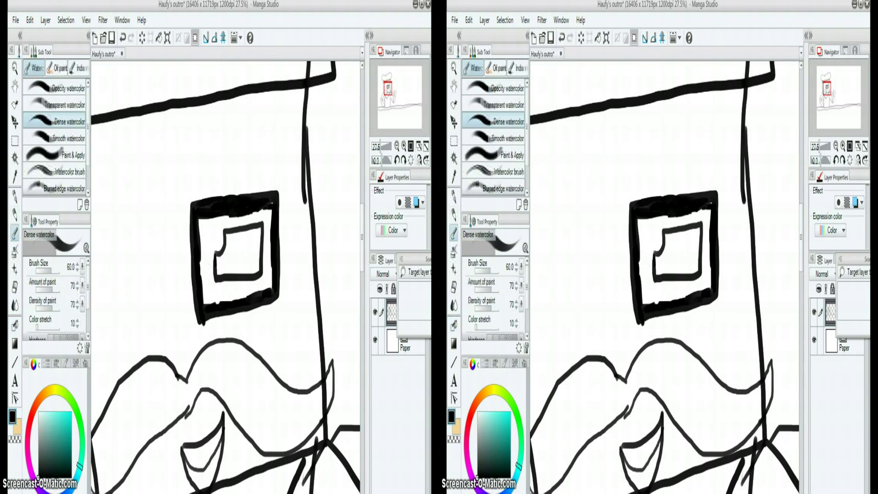
mouse_move(243, 253)
left_mouse_down()
mouse_move(231, 266)
mouse_move(222, 260)
mouse_move(233, 250)
mouse_move(218, 259)
mouse_move(231, 273)
mouse_move(257, 271)
mouse_move(239, 262)
mouse_move(255, 260)
mouse_move(257, 267)
mouse_move(236, 233)
mouse_move(229, 240)
mouse_move(253, 234)
mouse_move(259, 247)
mouse_move(259, 233)
left_mouse_up()
- Draw the chef's other eye to match, with a thick rectangular frame and a blackened pupil, undoing the unsatisfactory strokes
mouse_move(154, 439)
left_mouse_down()
mouse_move(214, 414)
mouse_move(214, 389)
left_mouse_up()
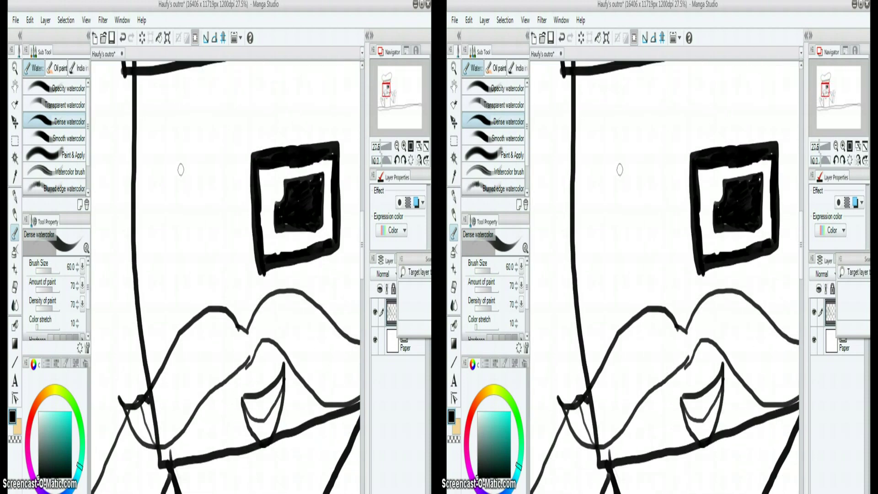
mouse_move(203, 153)
left_mouse_down()
mouse_move(161, 164)
mouse_move(211, 156)
mouse_move(215, 274)
mouse_move(166, 277)
mouse_move(149, 165)
mouse_move(153, 256)
mouse_move(173, 272)
mouse_move(213, 268)
mouse_move(206, 183)
mouse_move(207, 227)
mouse_move(206, 200)
left_mouse_up()
key("ctrl+z")
key("ctrl+z")
mouse_move(204, 144)
left_mouse_down()
mouse_move(206, 218)
mouse_move(152, 268)
mouse_move(177, 157)
mouse_move(205, 145)
left_mouse_up()
mouse_move(159, 204)
left_mouse_down()
mouse_move(165, 187)
mouse_move(189, 240)
mouse_move(160, 201)
mouse_move(165, 229)
mouse_move(186, 218)
mouse_move(165, 185)
mouse_move(182, 196)
mouse_move(184, 187)
mouse_move(151, 205)
mouse_move(153, 265)
left_mouse_up()
mouse_move(147, 173)
left_mouse_down()
mouse_move(202, 162)
mouse_move(204, 242)
mouse_move(156, 259)
left_mouse_up()
scroll(157, 260, "down", 6)
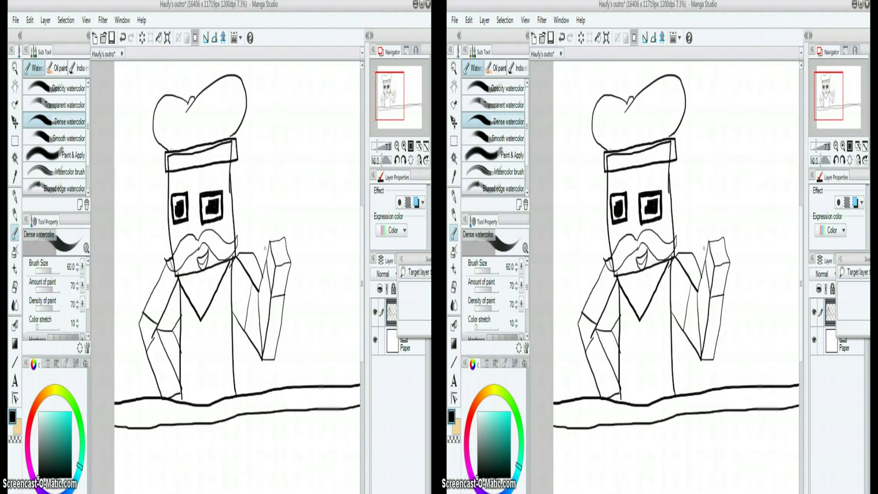
- Draw a tall refrigerator with a rounded corner and narrow vertical handle, rising from the counter at the canvas's far right edge
mouse_move(265, 248)
left_mouse_down()
mouse_move(86, 216)
mouse_move(81, 260)
left_mouse_up()
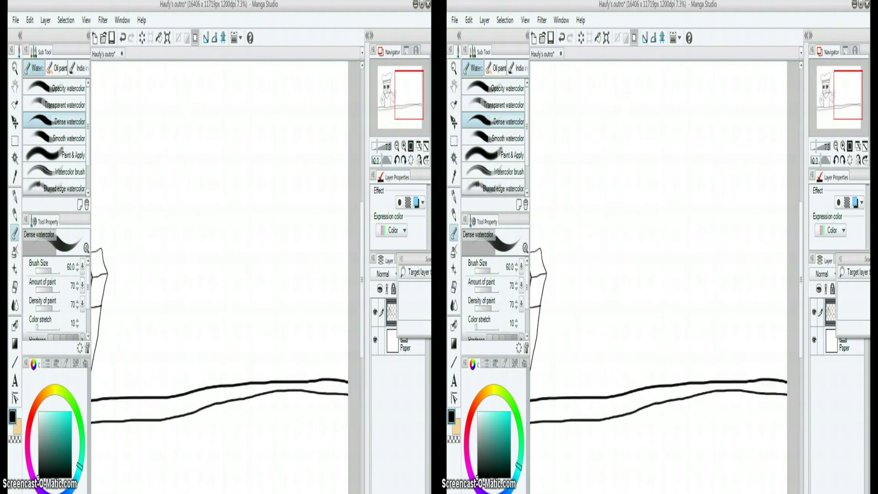
mouse_move(347, 105)
left_mouse_down()
mouse_move(298, 108)
mouse_move(260, 142)
mouse_move(263, 382)
left_mouse_up()
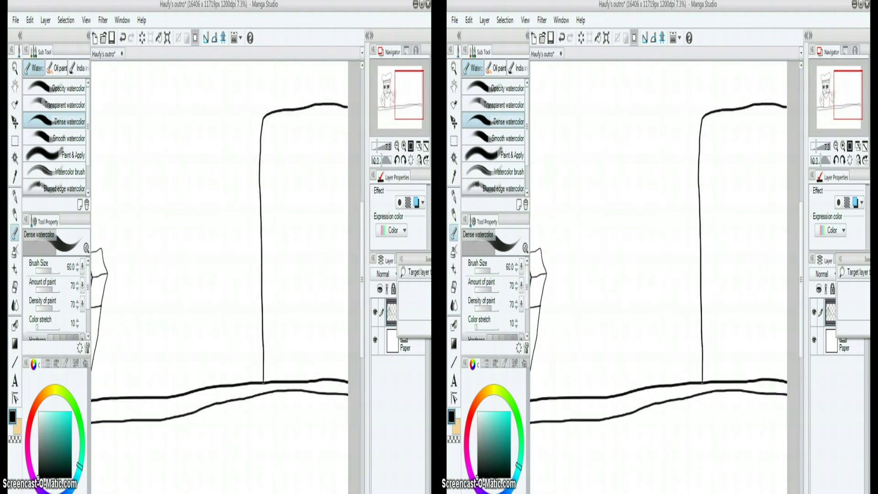
mouse_move(270, 212)
left_mouse_down()
mouse_move(271, 285)
mouse_move(270, 212)
left_mouse_up()
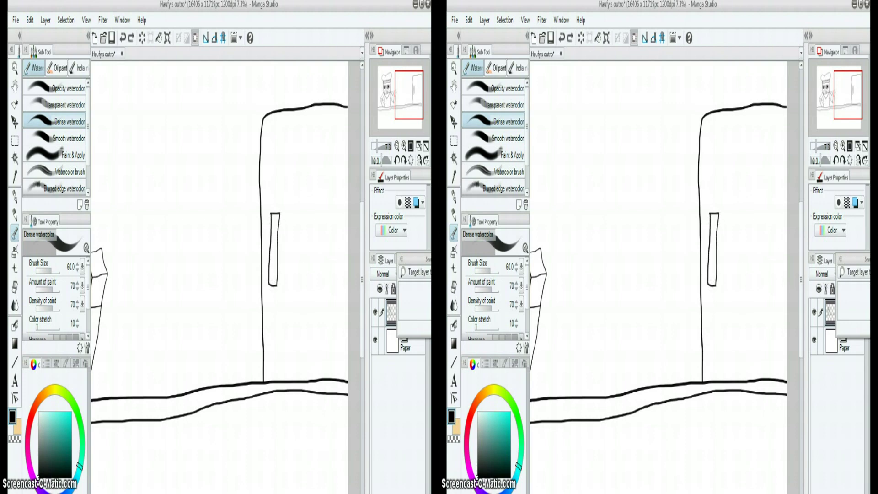
- Draw a layered burger with a domed bun and wavy filling on the counter, overlapping the refrigerator's edge
mouse_move(227, 325)
left_mouse_down()
mouse_move(257, 301)
mouse_move(272, 328)
mouse_move(230, 335)
mouse_move(227, 324)
mouse_move(218, 346)
mouse_move(280, 337)
left_mouse_up()
mouse_move(225, 345)
left_mouse_down()
mouse_move(271, 357)
mouse_move(272, 344)
mouse_move(261, 368)
mouse_move(232, 388)
mouse_move(271, 377)
mouse_move(239, 392)
left_mouse_up()
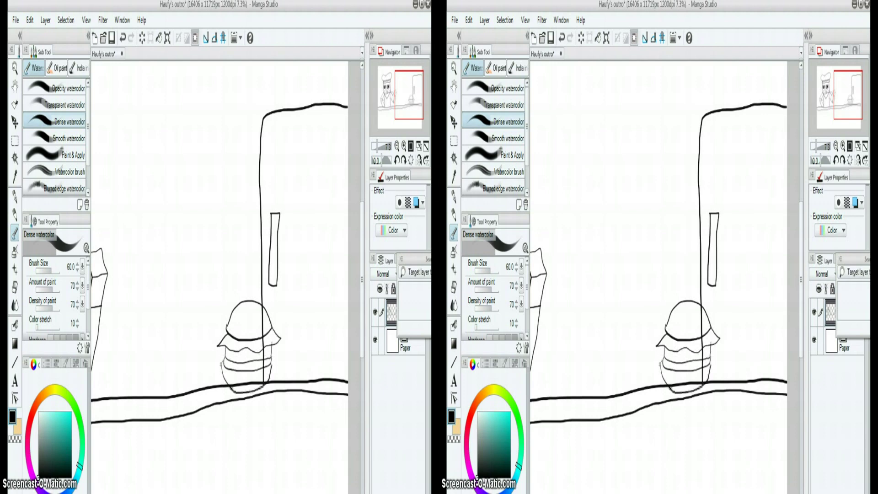
left_click_drag(242, 382, 274, 363)
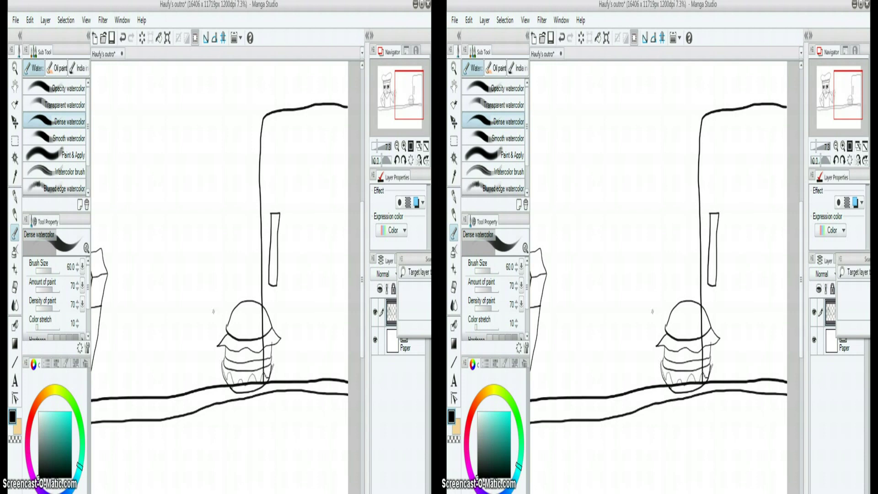
- Draw the back counter line from the refrigerator to the chef's raised hand, and a stove with a curved handle and raised top panel
mouse_move(263, 292)
left_mouse_down()
mouse_move(142, 294)
mouse_move(100, 303)
mouse_move(120, 383)
left_mouse_up()
left_click_drag(186, 295, 184, 394)
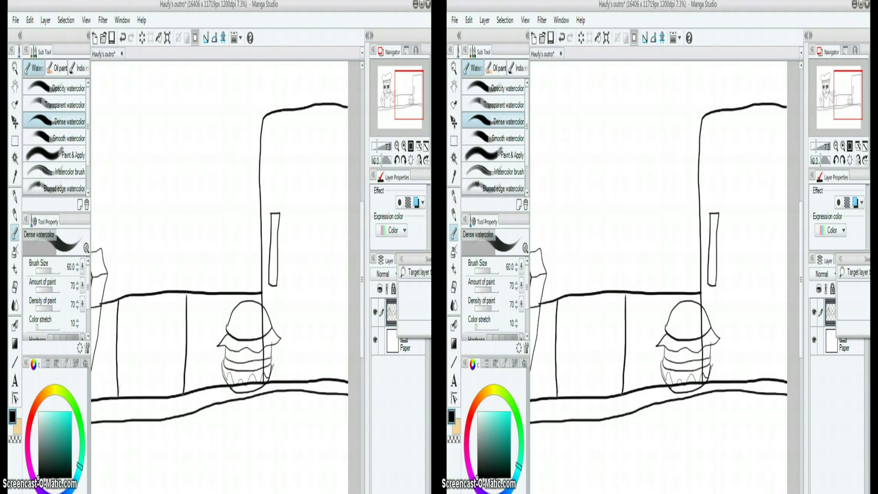
mouse_move(124, 315)
left_mouse_down()
mouse_move(147, 341)
mouse_move(177, 333)
mouse_move(177, 313)
mouse_move(146, 325)
mouse_move(123, 313)
mouse_move(140, 276)
mouse_move(179, 275)
left_mouse_up()
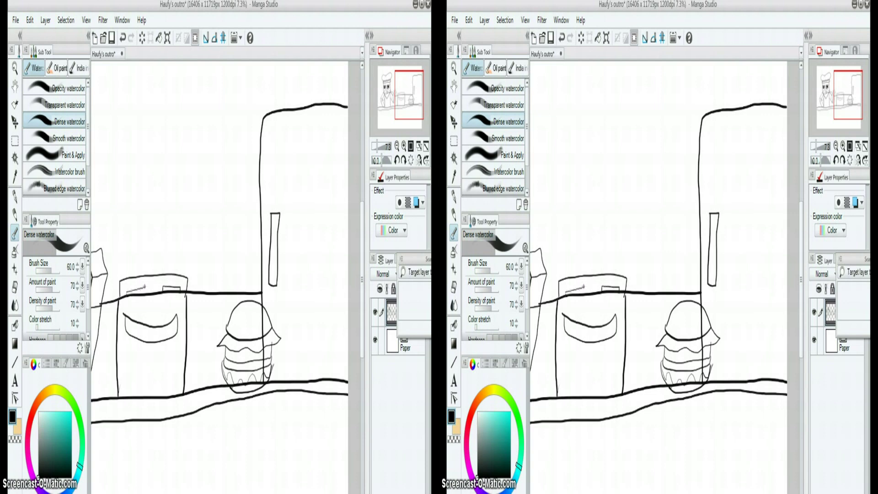
- Extend the back counter line behind the chef's lowered arm and draw a flower with clustered round petals and a curved stem beside him
left_click_drag(408, 95, 386, 95)
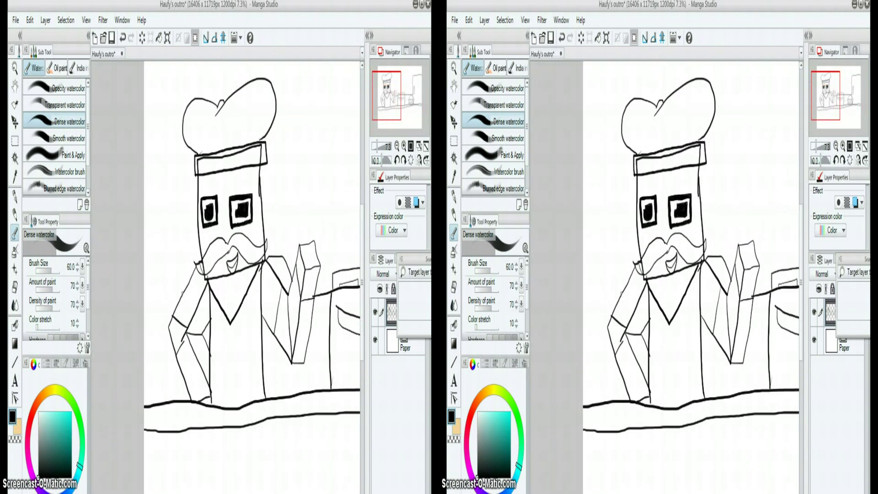
left_click_drag(176, 291, 142, 298)
mouse_move(141, 212)
left_mouse_down()
mouse_move(180, 248)
mouse_move(152, 292)
left_mouse_up()
key("ctrl+z")
mouse_move(159, 253)
left_mouse_down()
mouse_move(171, 249)
mouse_move(161, 252)
left_mouse_up()
mouse_move(157, 227)
left_mouse_down()
mouse_move(160, 248)
mouse_move(172, 215)
mouse_move(162, 219)
left_mouse_up()
mouse_move(173, 222)
left_mouse_down()
mouse_move(170, 243)
mouse_move(193, 229)
mouse_move(171, 291)
left_mouse_up()
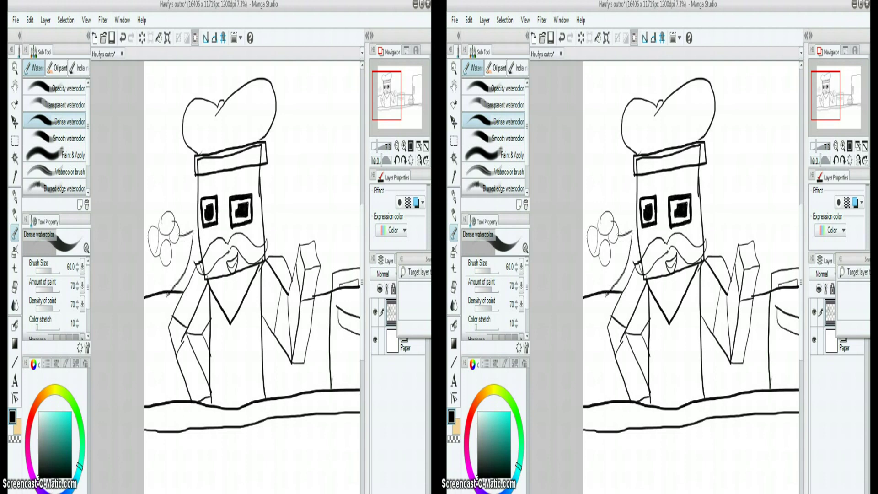
left_click_drag(160, 204, 151, 216)
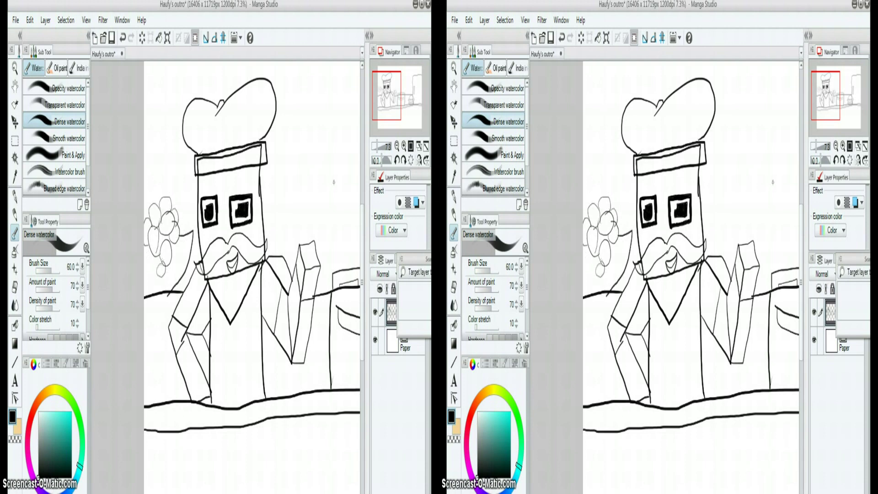
- Draw a double-framed window behind the chef's head and hat, with a vertical divider and a closed upper edge
left_click_drag(178, 63, 195, 212)
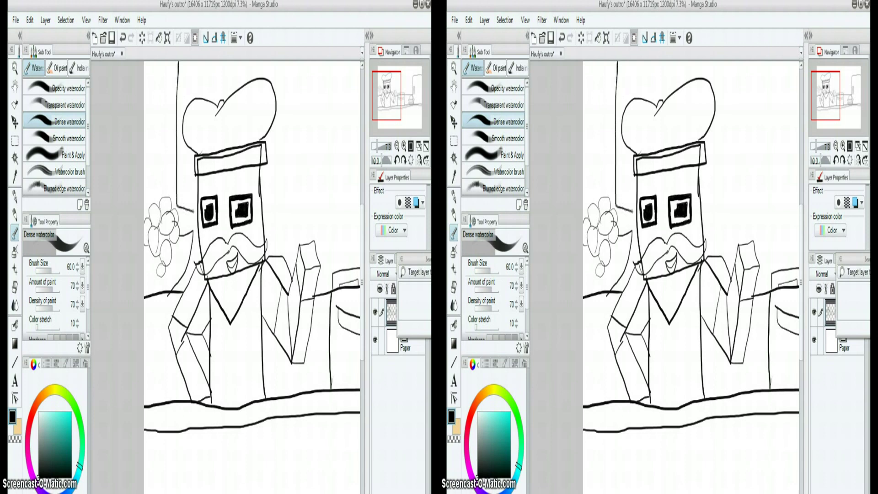
mouse_move(265, 215)
left_mouse_down()
mouse_move(285, 215)
mouse_move(292, 65)
mouse_move(282, 202)
left_mouse_up()
mouse_move(183, 197)
left_mouse_down()
mouse_move(183, 93)
mouse_move(213, 68)
mouse_move(287, 67)
mouse_move(176, 234)
mouse_move(170, 195)
left_mouse_up()
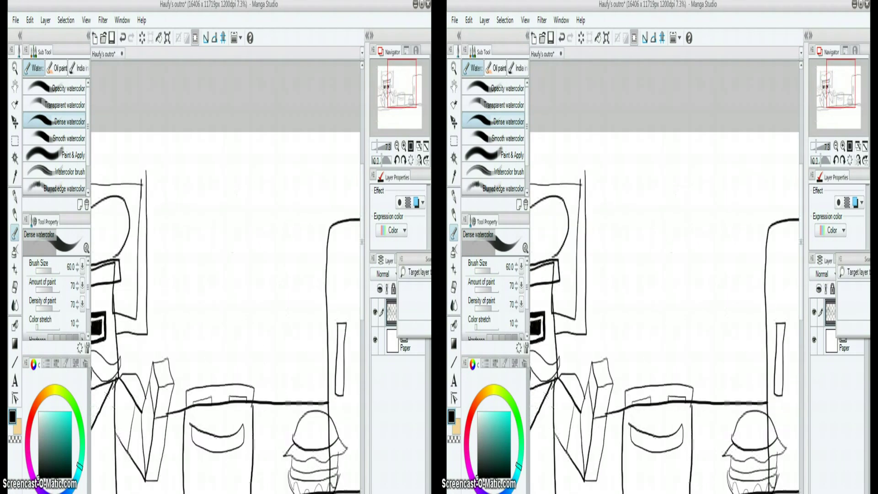
left_click_drag(182, 379, 297, 386)
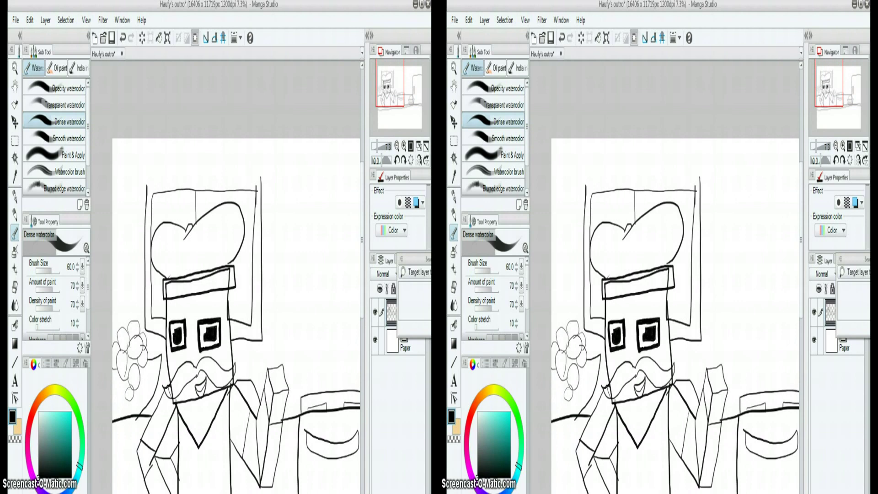
mouse_move(261, 178)
left_mouse_down()
mouse_move(193, 170)
mouse_move(145, 187)
left_mouse_up()
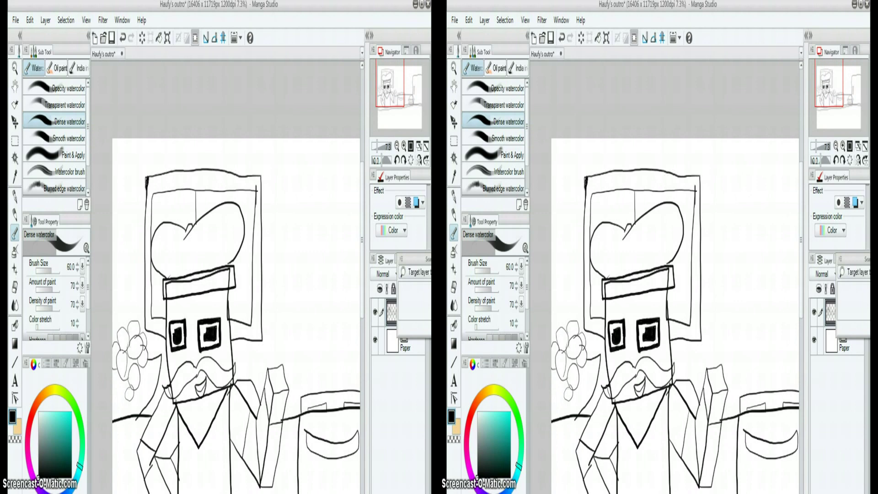
- Draw a microwave on the wall between the window and refrigerator, with a rectangular door window and three buttons on a side panel
left_click_drag(262, 340, 193, 315)
mouse_move(228, 150)
left_mouse_down()
mouse_move(298, 133)
mouse_move(226, 286)
left_mouse_up()
key("ctrl+z")
key("ctrl+z")
mouse_move(233, 160)
left_mouse_down()
mouse_move(288, 256)
mouse_move(326, 260)
mouse_move(356, 174)
mouse_move(280, 150)
mouse_move(227, 162)
left_mouse_up()
mouse_move(334, 148)
left_mouse_down()
mouse_move(332, 253)
mouse_move(337, 233)
left_mouse_up()
left_click_drag(339, 179, 342, 160)
left_click_drag(337, 200, 346, 195)
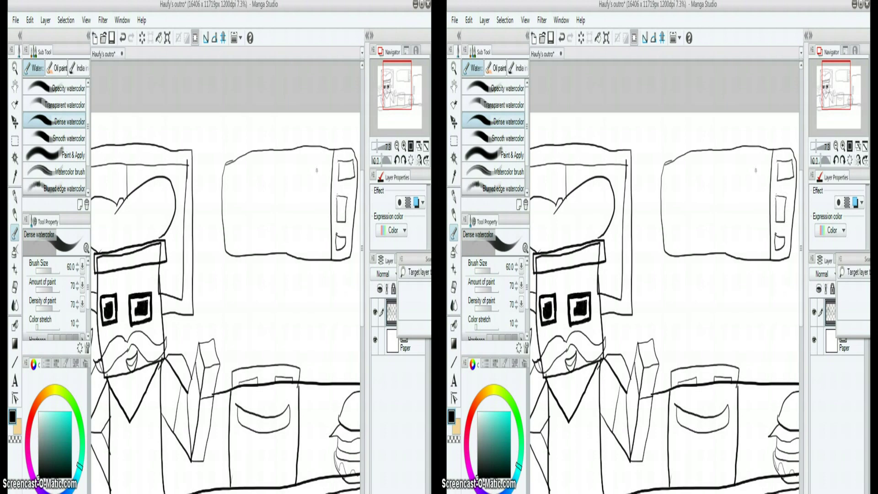
mouse_move(319, 168)
left_mouse_down()
mouse_move(309, 239)
mouse_move(232, 234)
mouse_move(242, 172)
mouse_move(319, 161)
left_mouse_up()
- Add the text "Haufy's Kitchen" over the microwave's lower edge in bold red LilyUPC at size 27.3
scroll(226, 275, "down", 5)
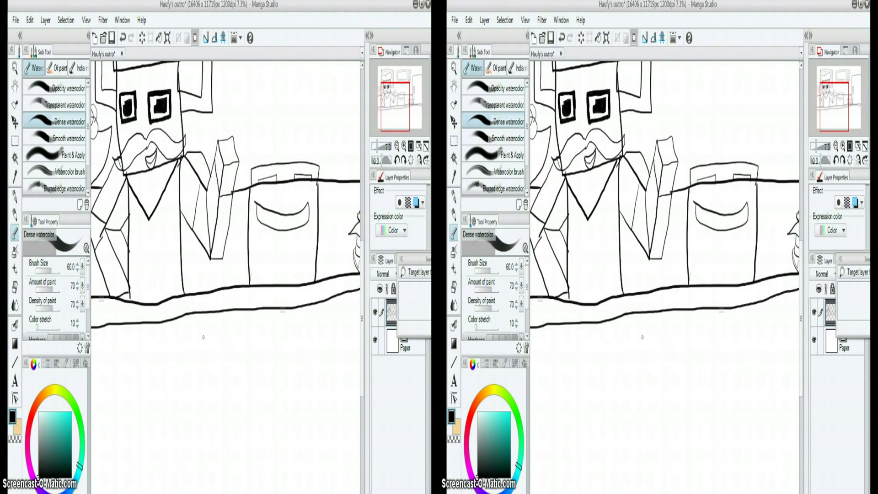
left_click_drag(215, 331, 243, 337)
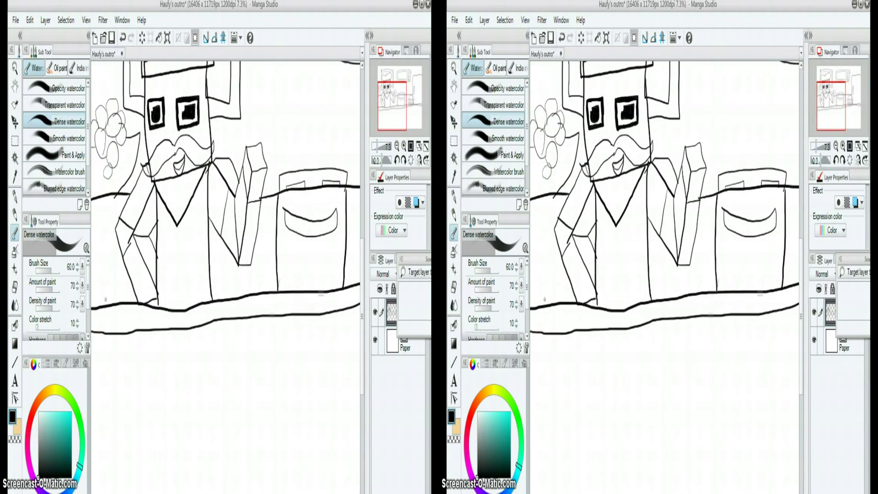
key("t")
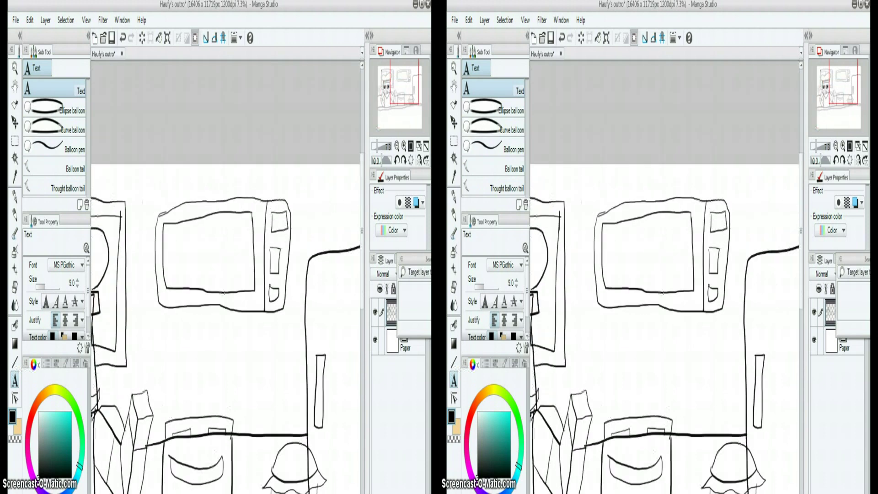
left_click(202, 286)
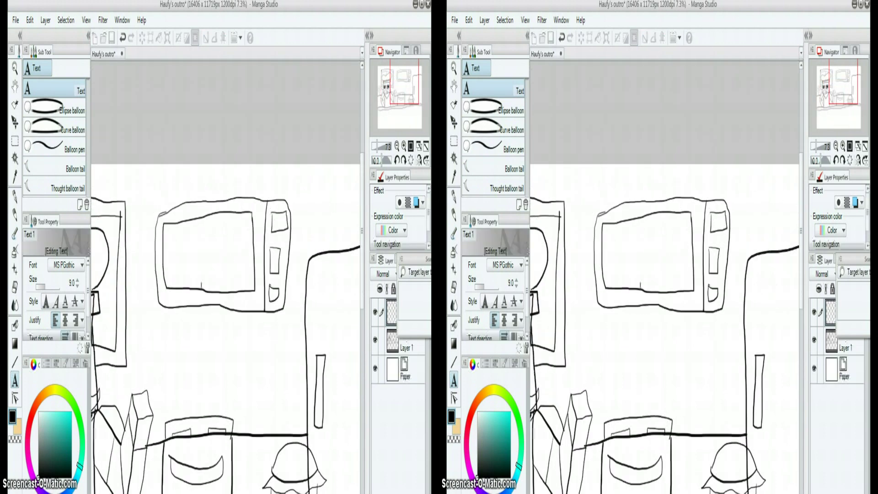
left_click_drag(44, 287, 50, 287)
left_click(30, 417)
left_click(69, 420)
left_click(67, 265)
left_click(25, 83)
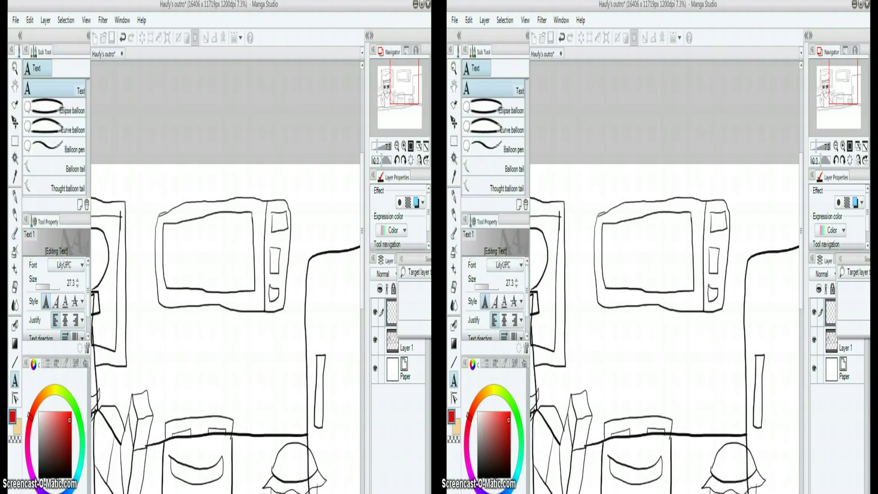
type("Haufy's Kitchen")
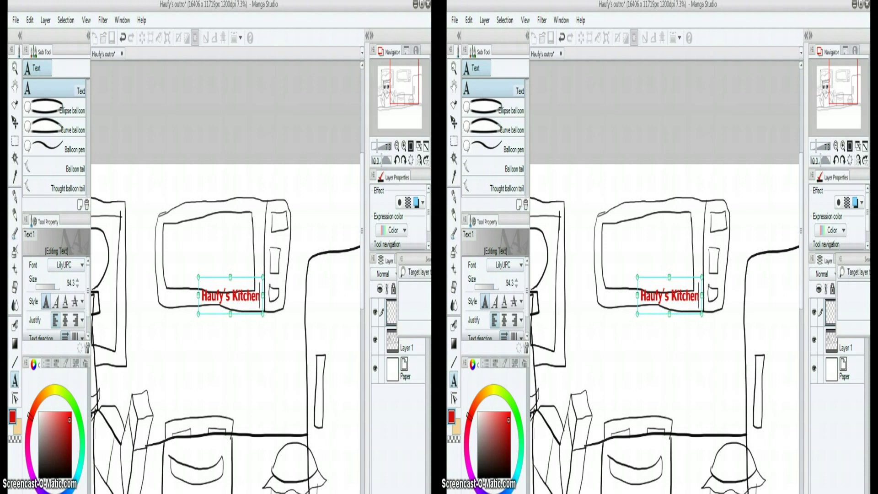
- Enlarge the "Haufy's Kitchen" text to size 102.4 and break it so "Kitchen" sits on its own line
key("ctrl+a")
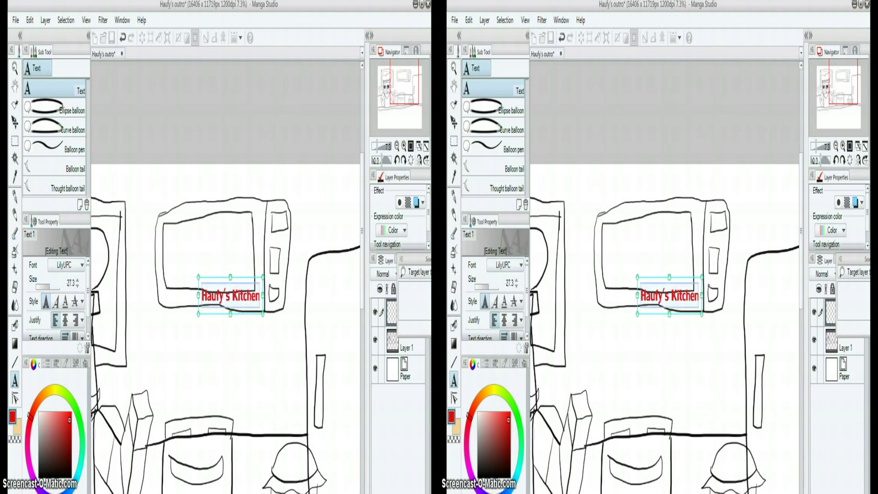
left_click(50, 287)
left_click_drag(50, 283, 55, 283)
left_click(307, 328)
key("Return")
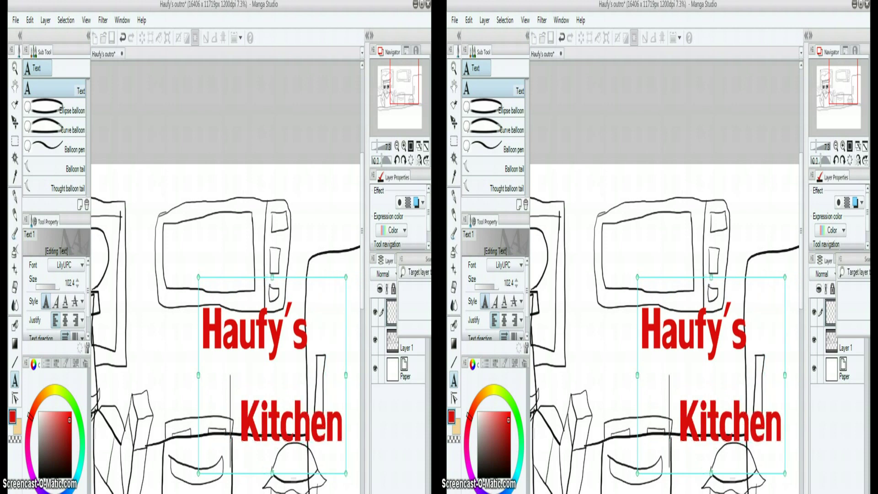
- Try the Jokerman and IrisUPC fonts on the "Haufy's Kitchen" text and undo the text's creation
left_click(70, 265)
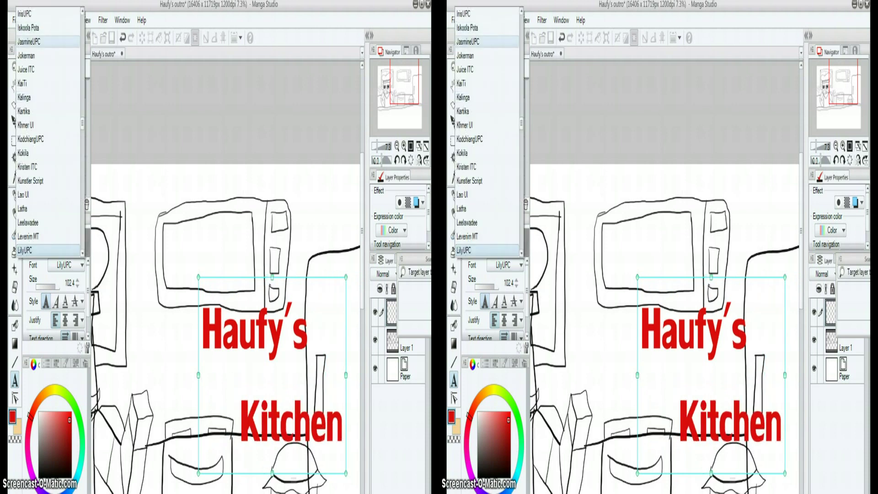
left_click(48, 41)
left_click(71, 265)
left_click(48, 41)
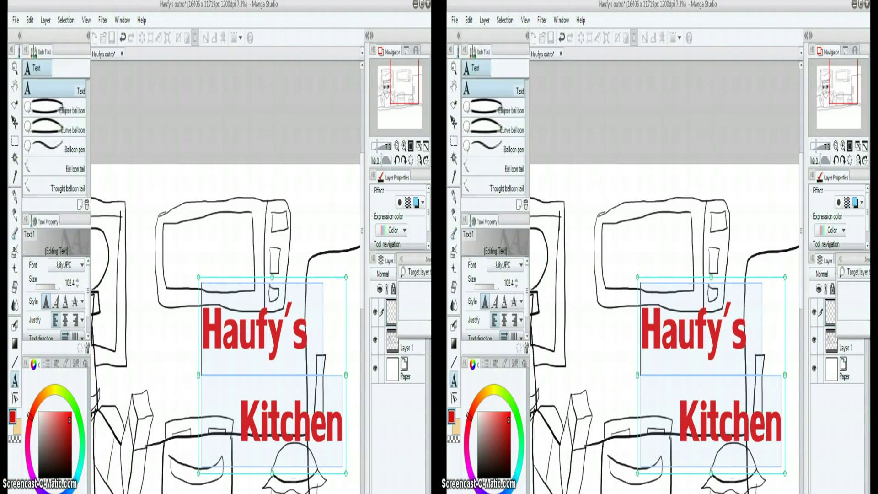
left_click(71, 264)
left_click(48, 208)
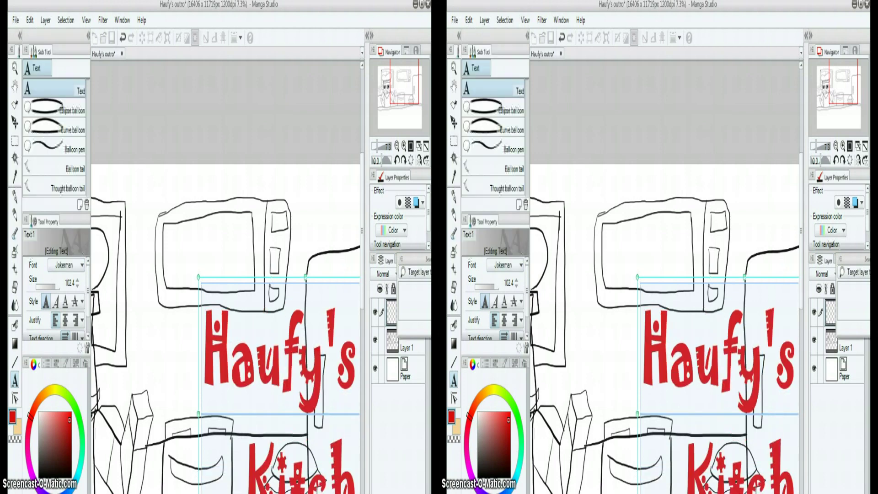
left_click(69, 265)
left_click(50, 153)
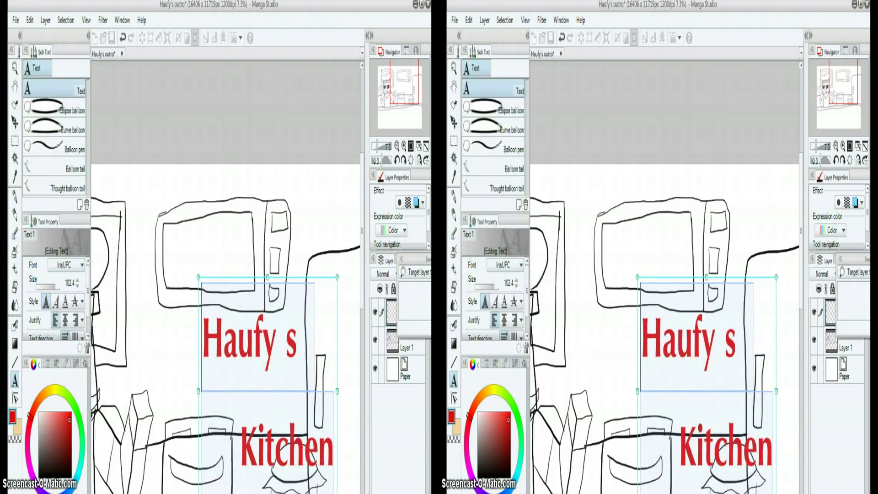
left_click_drag(404, 80, 404, 97)
key("ctrl+z")
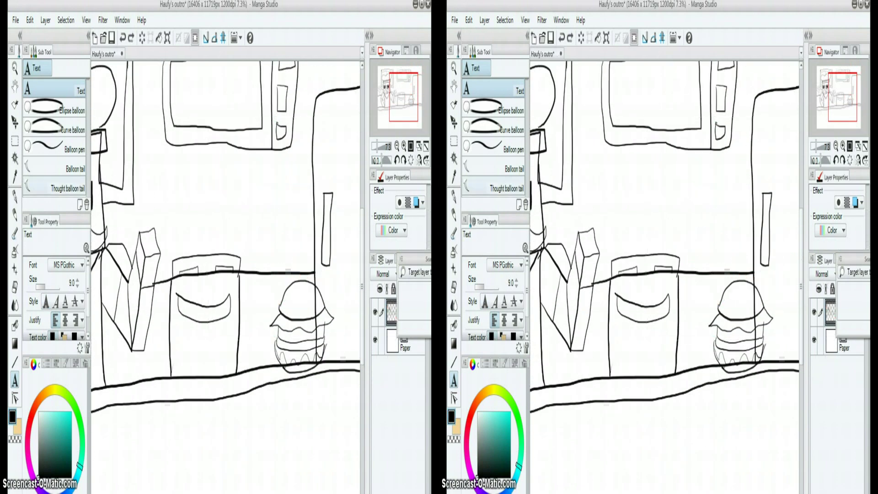